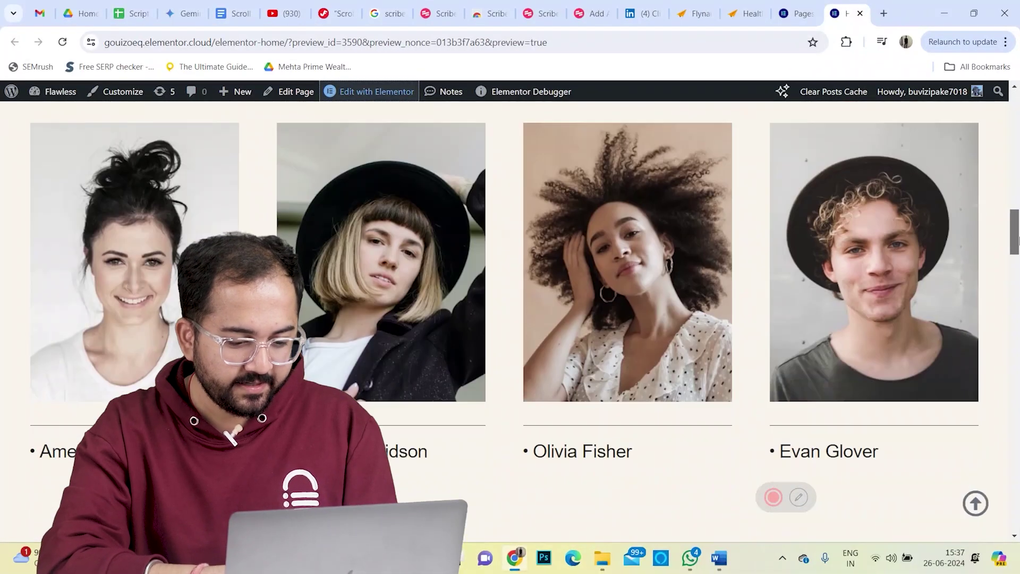
- Scroll down the live page and use the back-to-top arrow to jump to the top
drag(1018, 240, 1016, 514)
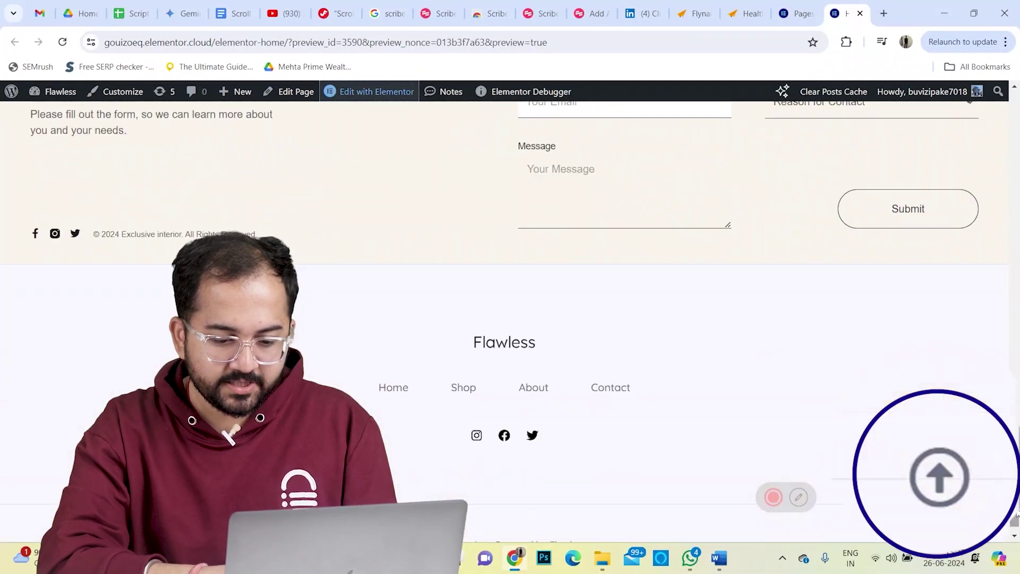
click(941, 478)
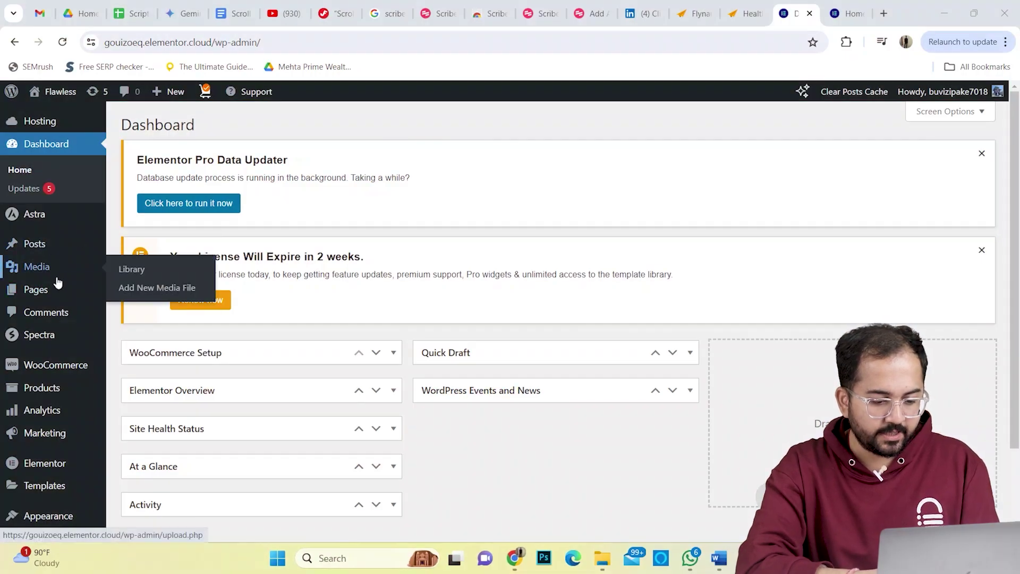
- Open the Home Page in the Elementor editor in a new tab from All Pages
click(164, 294)
scroll(757, 366, down, 7)
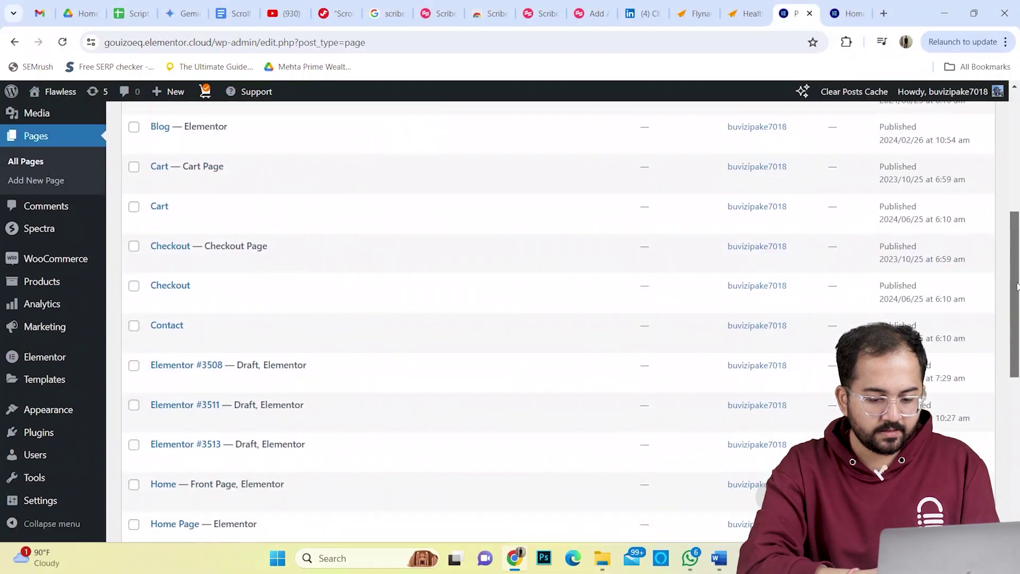
right_click(277, 363)
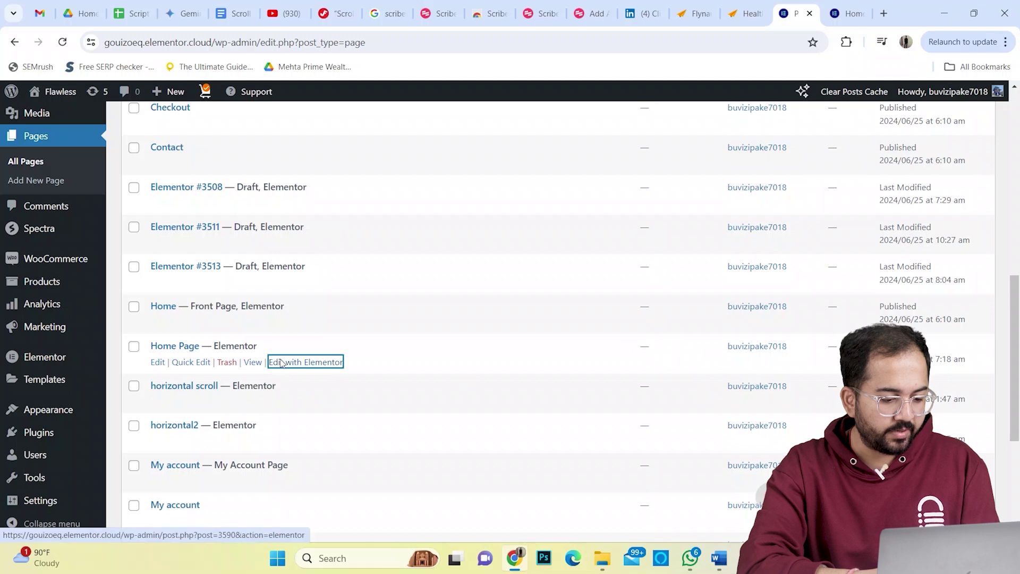
click(387, 181)
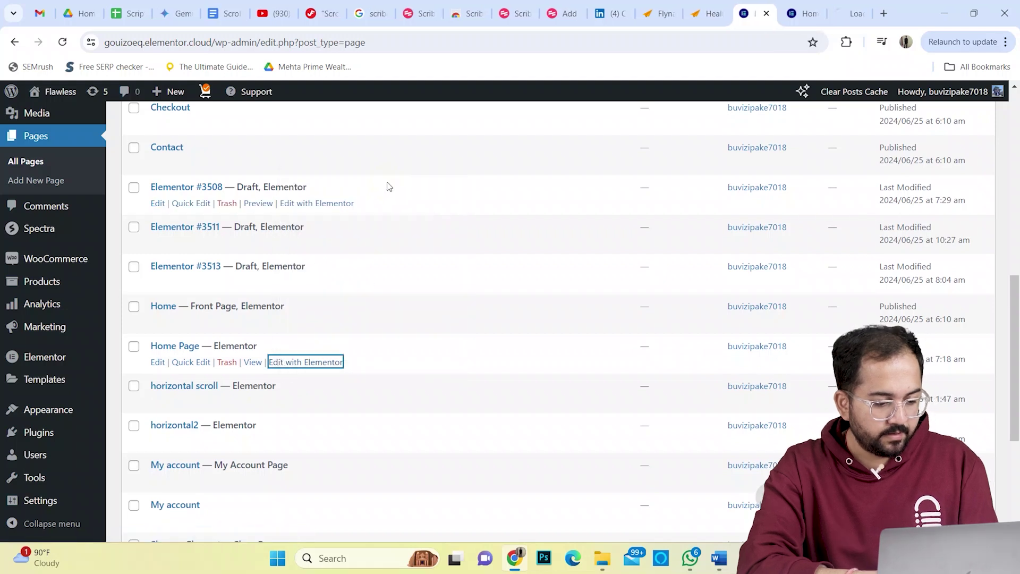
click(856, 16)
- Add a single-column container below the contact form section
scroll(929, 152, down, 20)
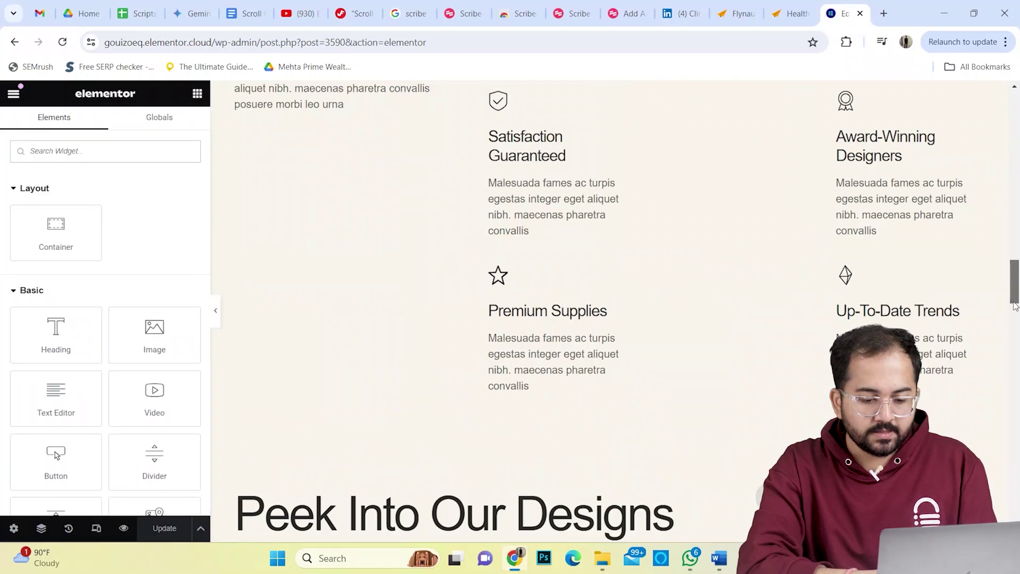
scroll(1004, 494, down, 7)
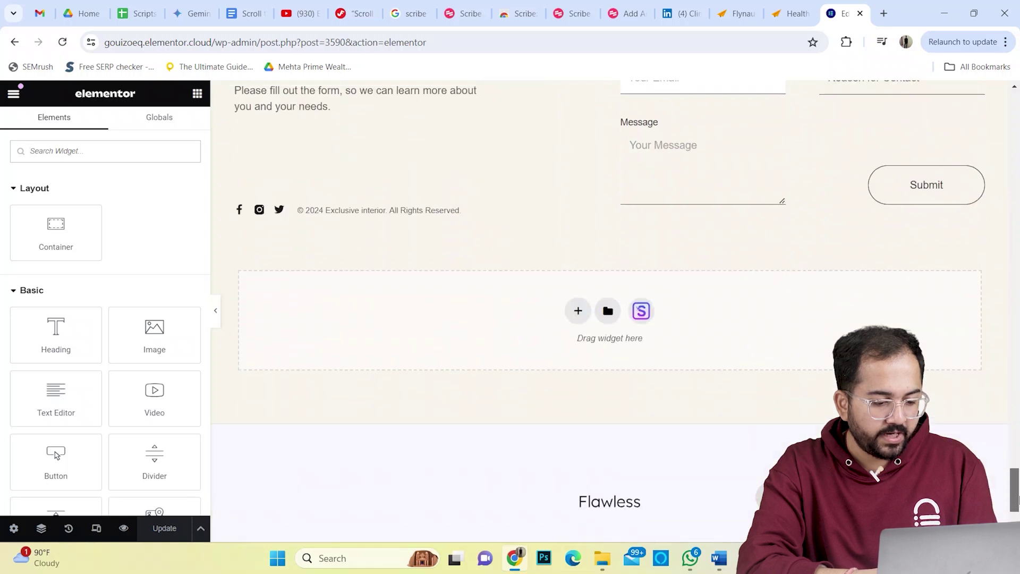
click(579, 345)
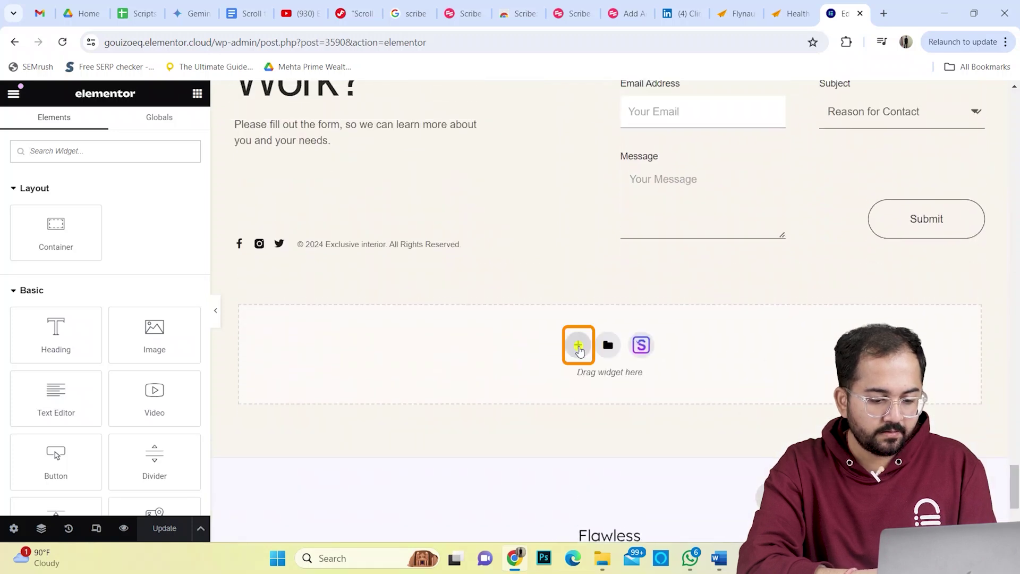
click(428, 375)
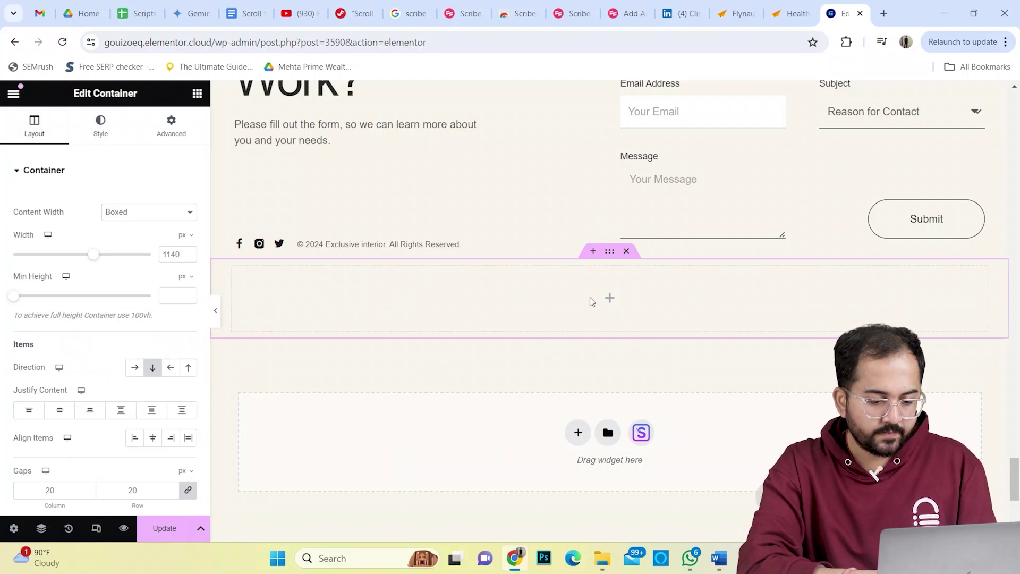
- Search for 'icon' and drop an Icon widget into the new container
click(609, 299)
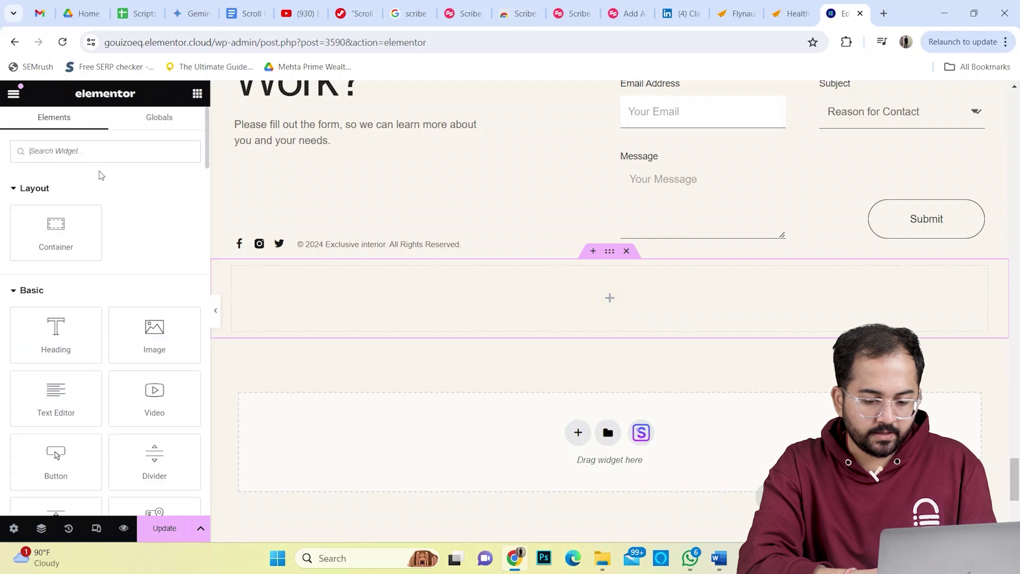
click(102, 153)
text(icon)
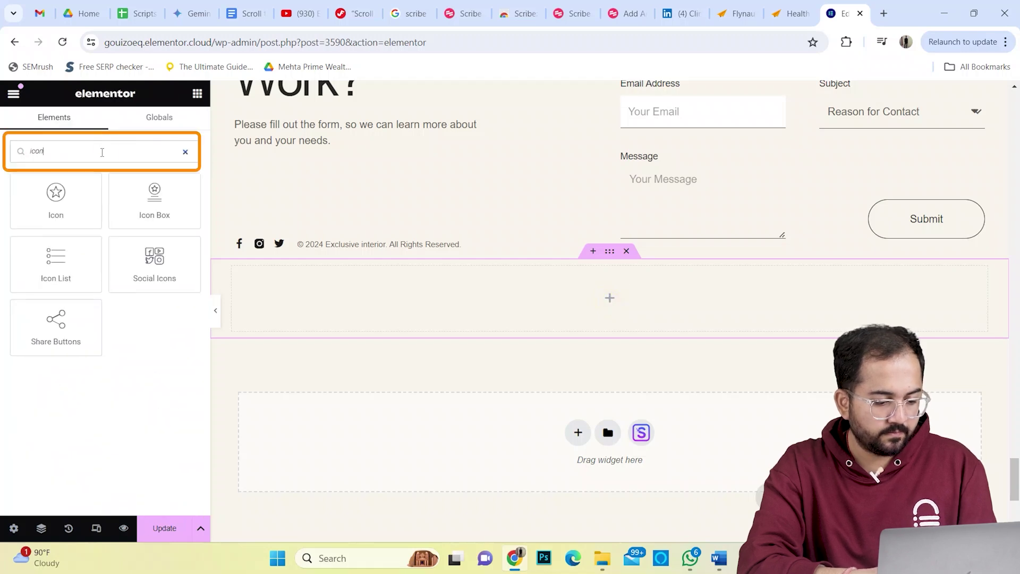
drag(56, 198, 620, 291)
- Replace the star with the circled up-arrow from the Icon Library, filtered by 'arrow'
mouse_move(70, 253)
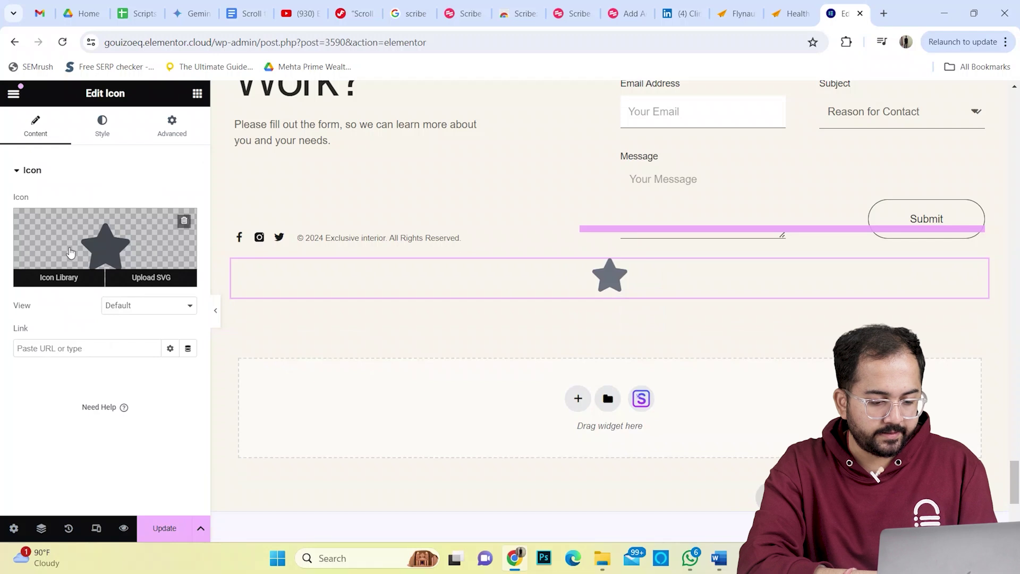
click(59, 278)
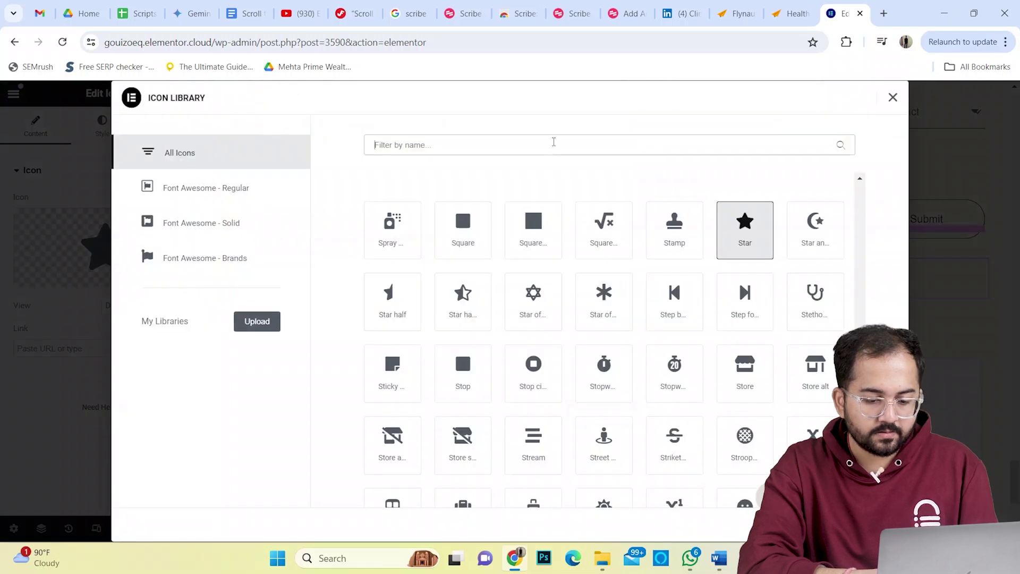
text(arrow)
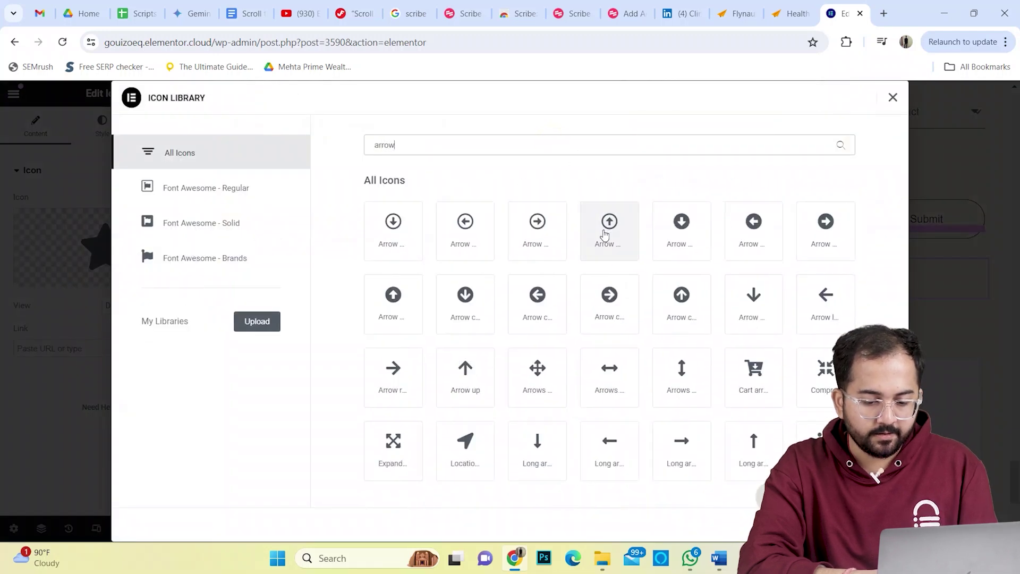
click(611, 242)
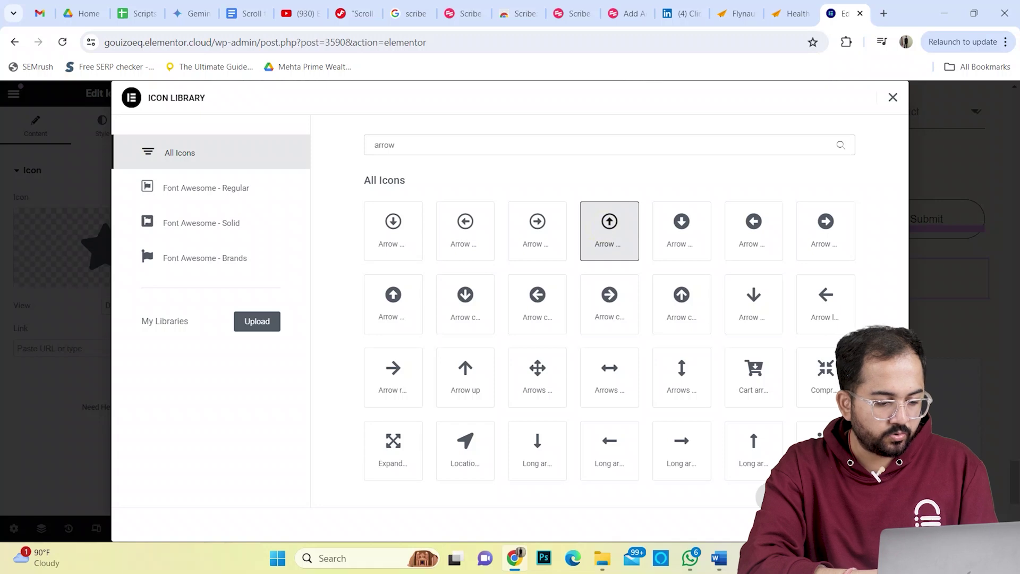
click(871, 524)
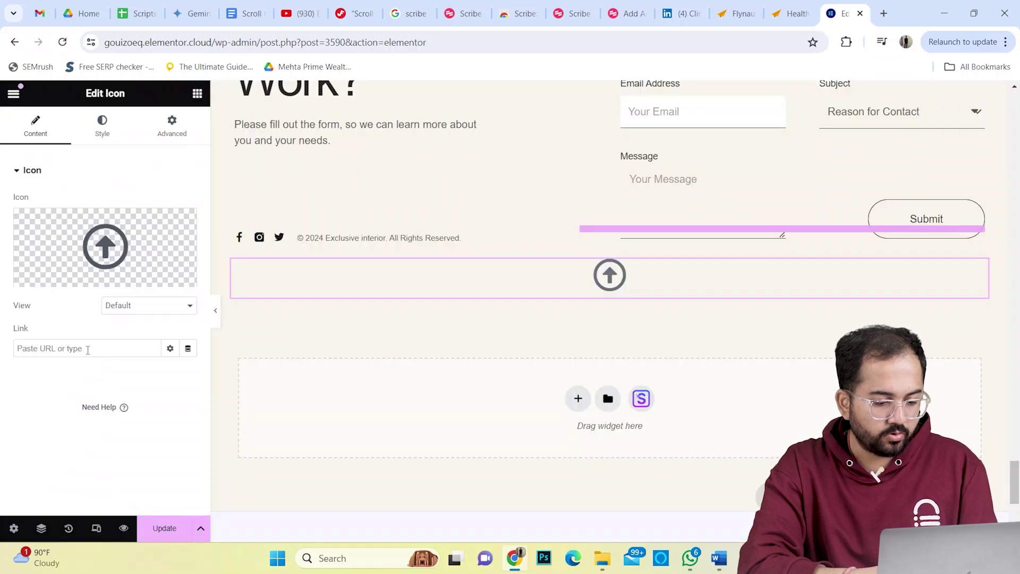
- Set the arrow icon's size to 40 px
click(101, 126)
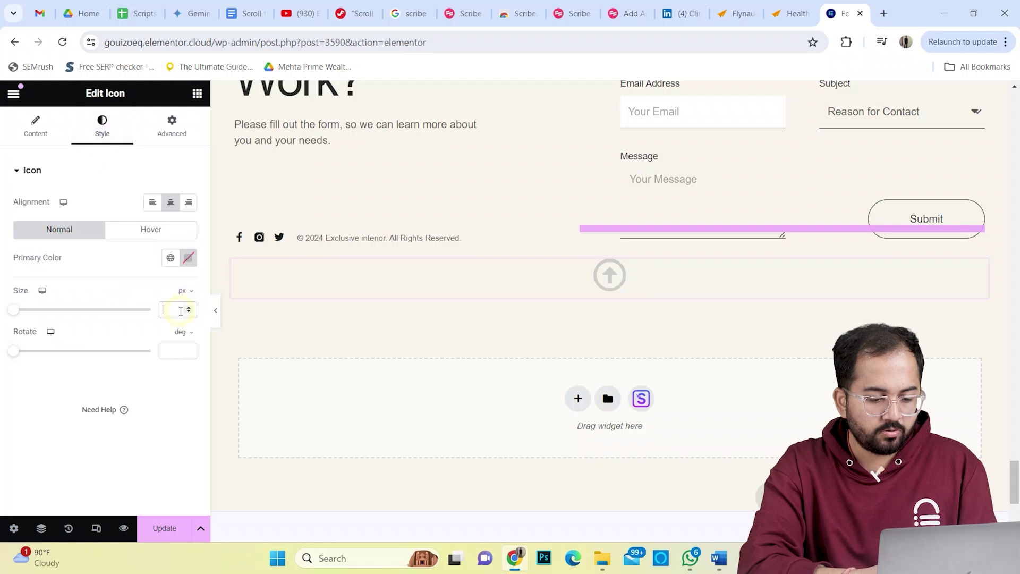
text(40)
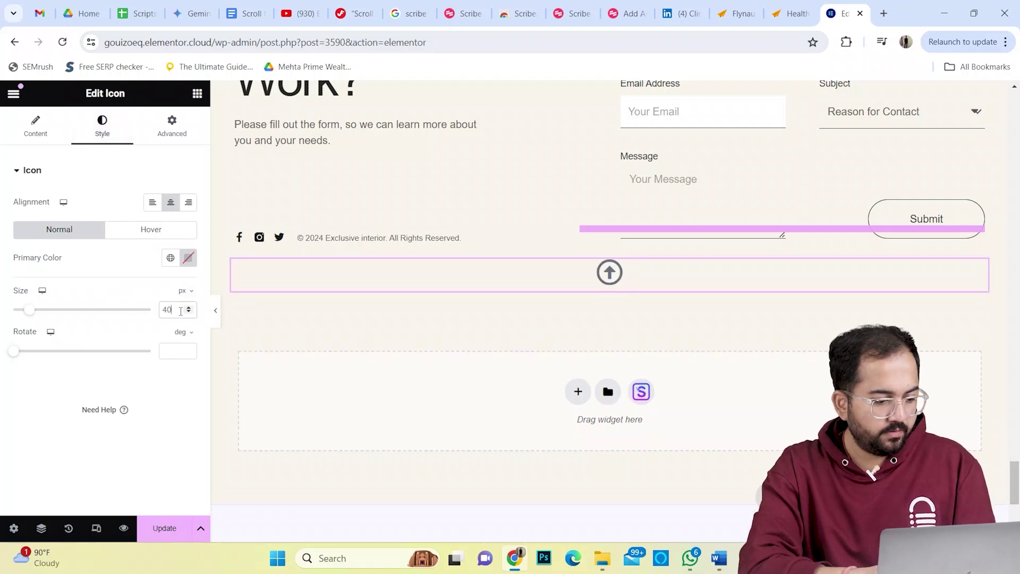
click(171, 128)
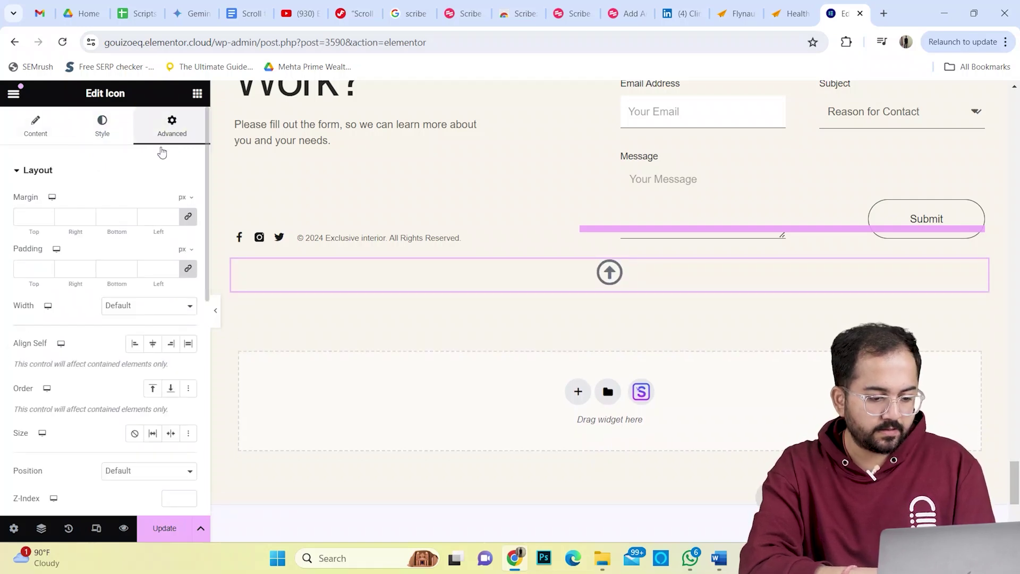
- Make the icon position Fixed, anchored Right with offset 30 and Bottom with offset 30
scroll(207, 227, down, 4)
click(149, 279)
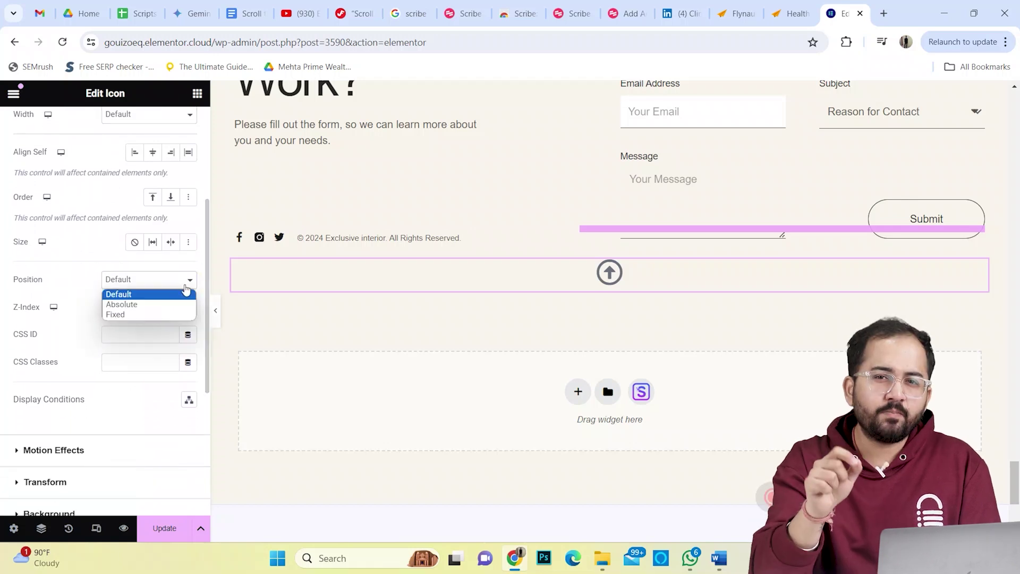
click(168, 314)
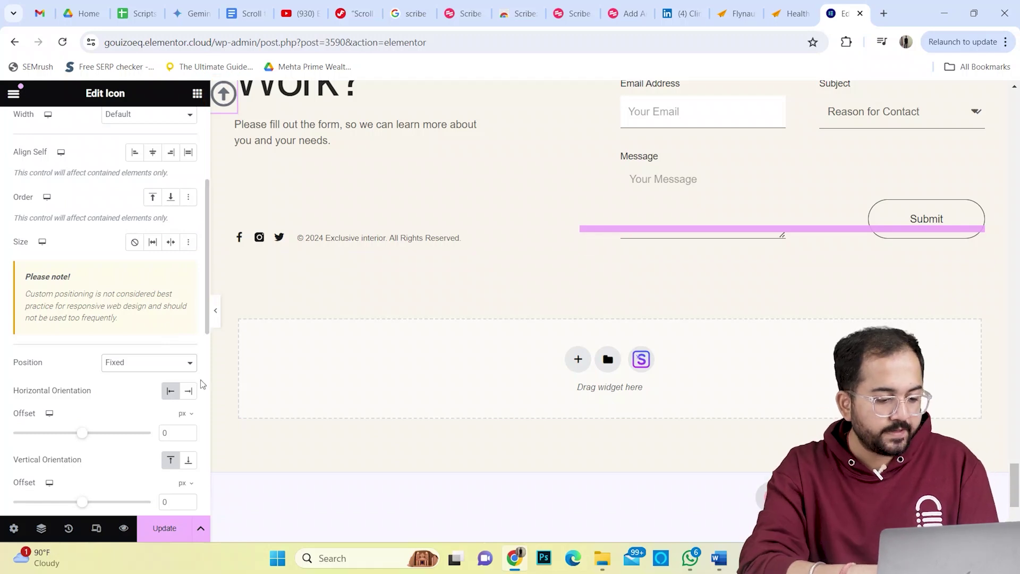
scroll(207, 297, down, 3)
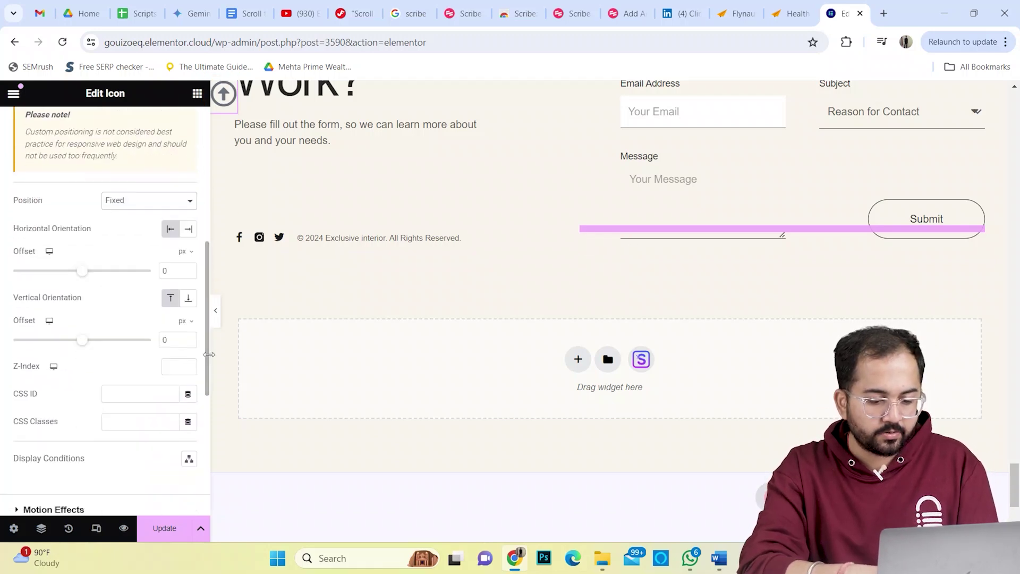
click(192, 233)
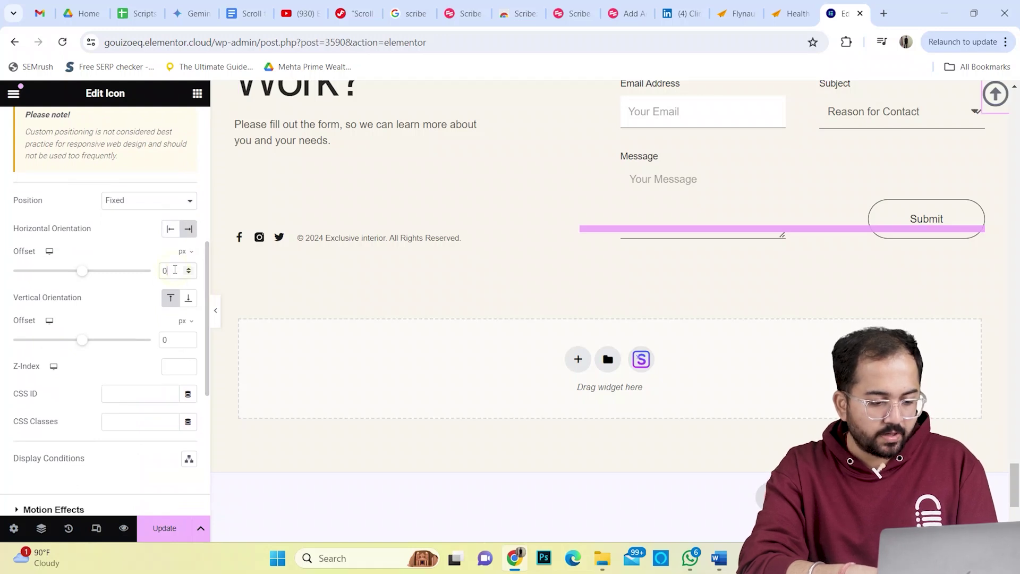
key(BackSpace)
text(30)
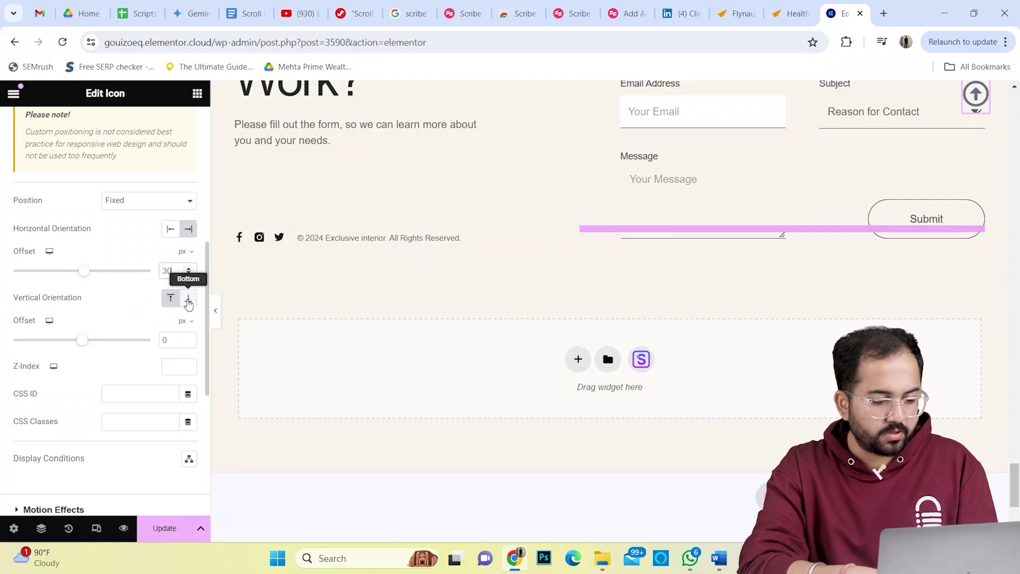
click(188, 299)
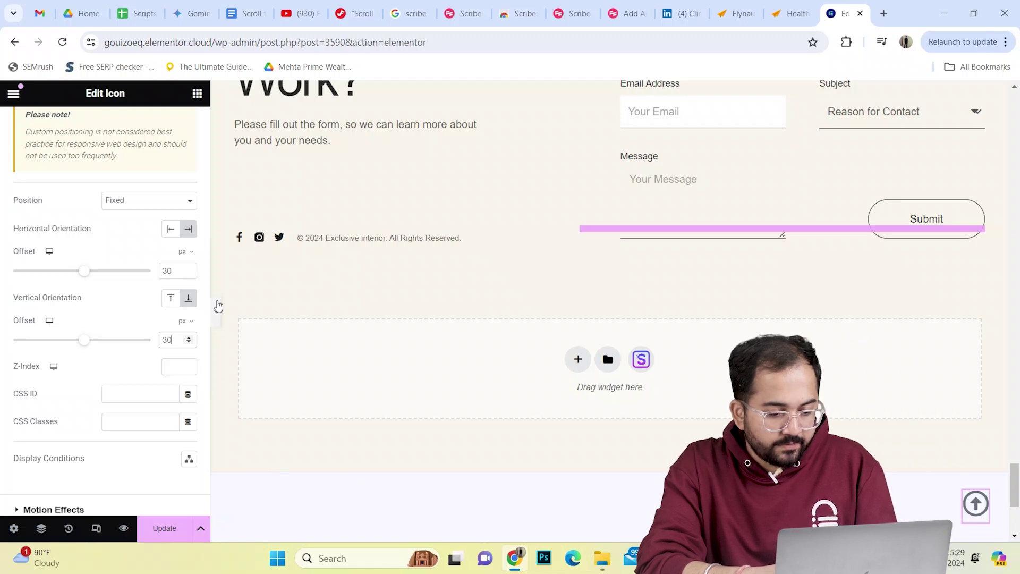
- Scroll through the Advanced settings, then return to the icon's Style settings showing 40 px
scroll(216, 372, down, 5)
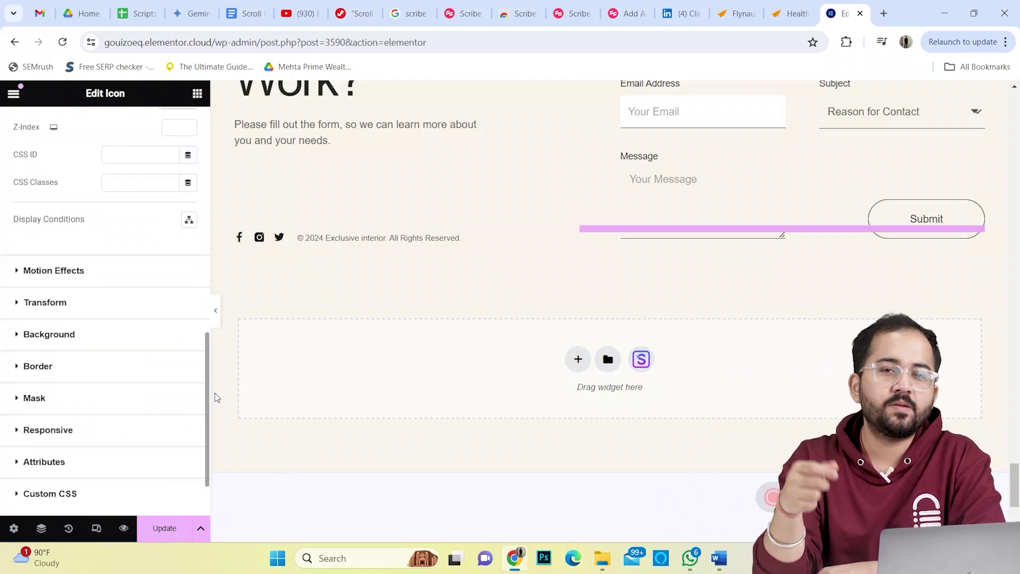
scroll(90, 116, up, 10)
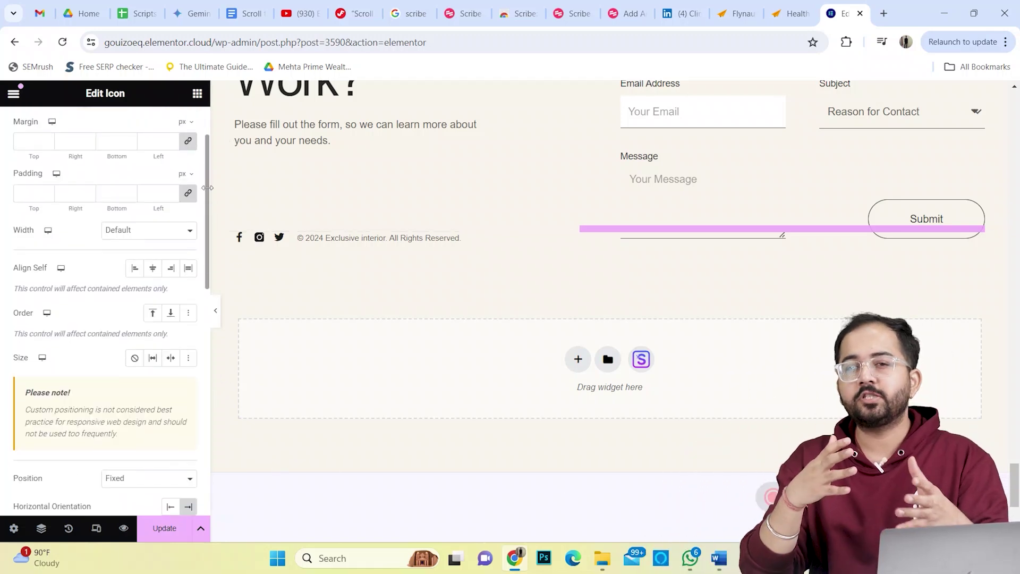
click(103, 130)
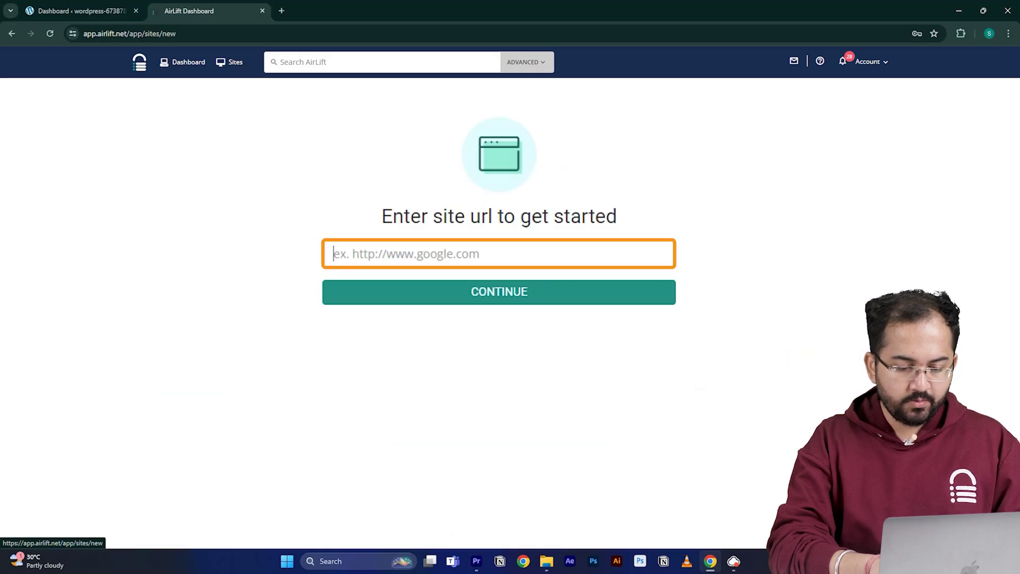
- Analyse the pasted site URL in AirLift and review the report scoring 56 versus 98
text(https://wordpress-673878-4448699.cloudwaysapps.com/)
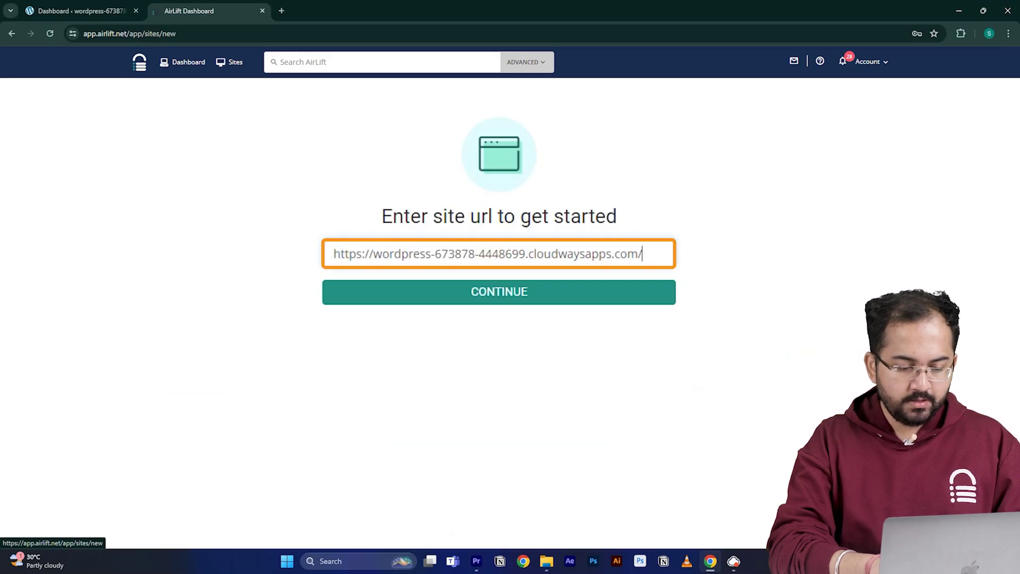
click(421, 296)
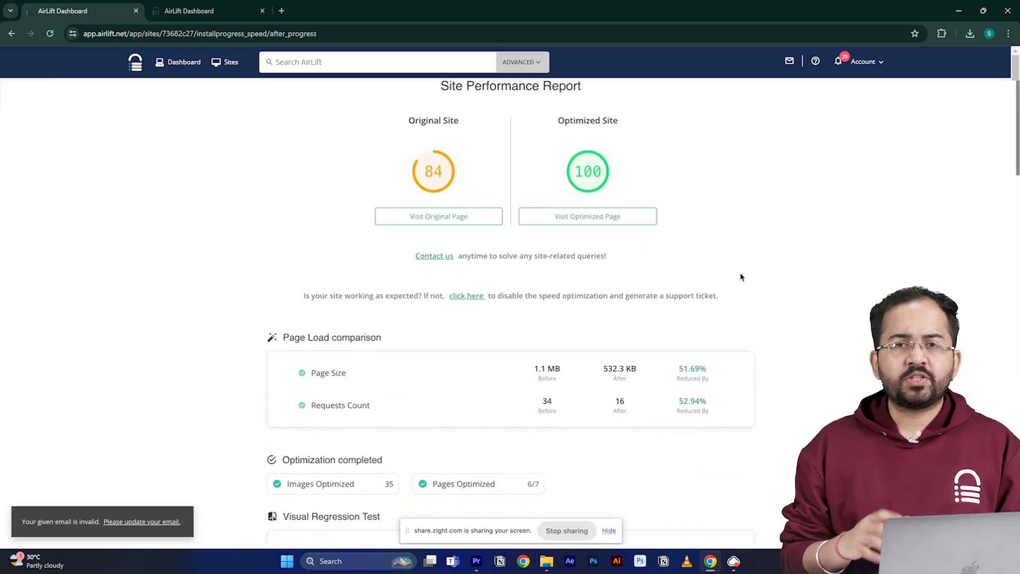
scroll(740, 274, down, 4)
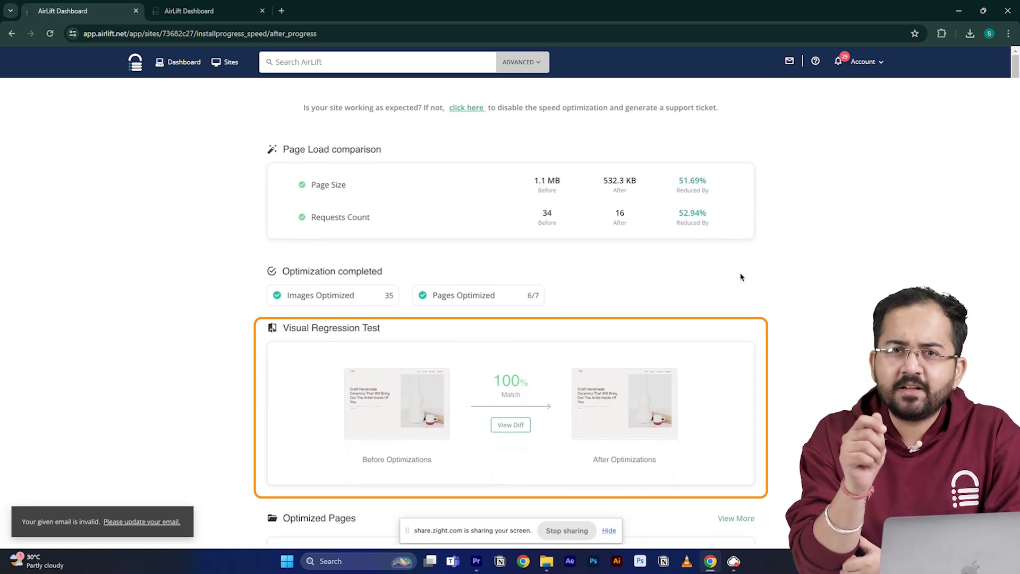
scroll(741, 277, up, 5)
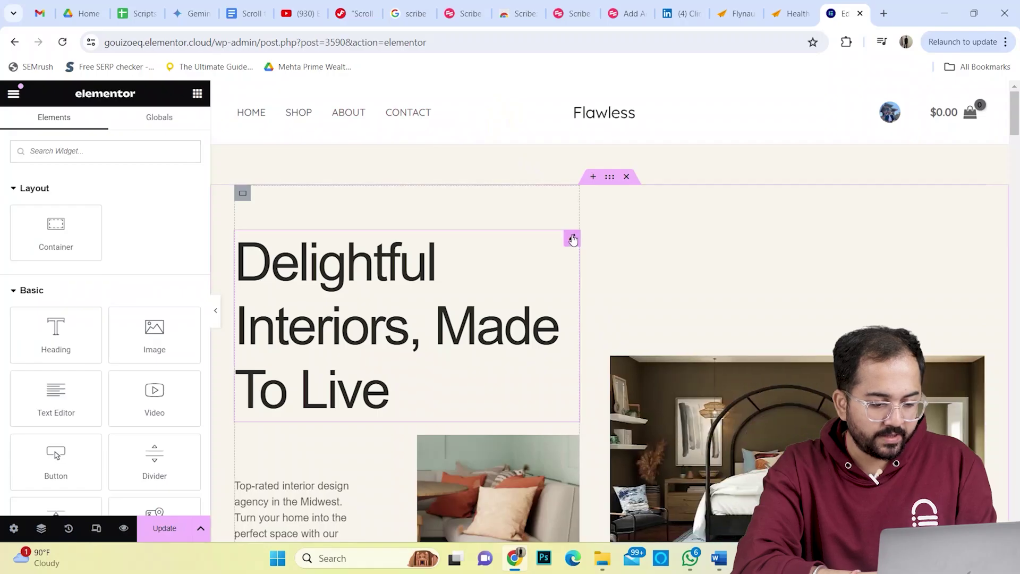
- Give the hero container the CSS ID 'header'
click(571, 238)
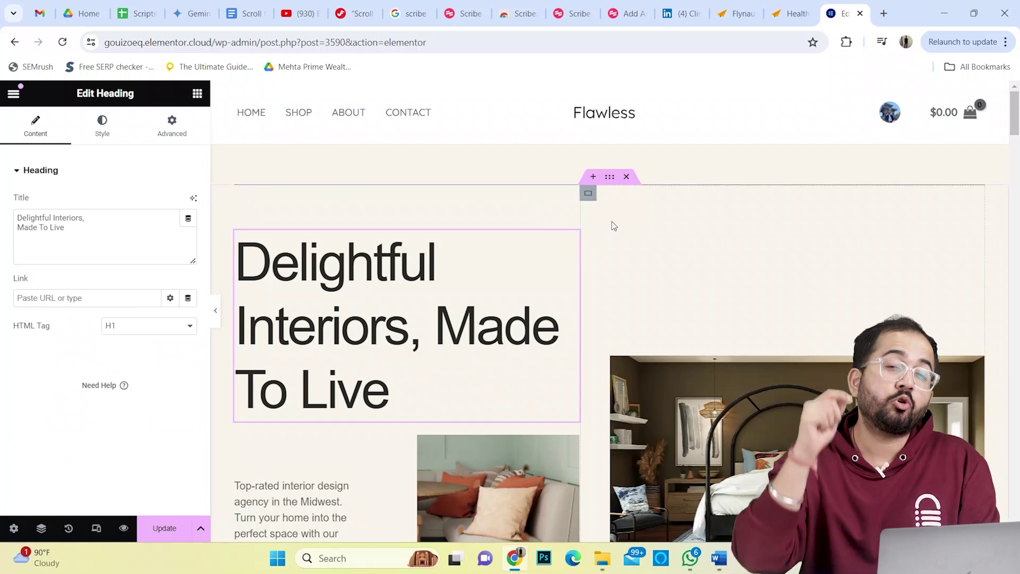
click(611, 183)
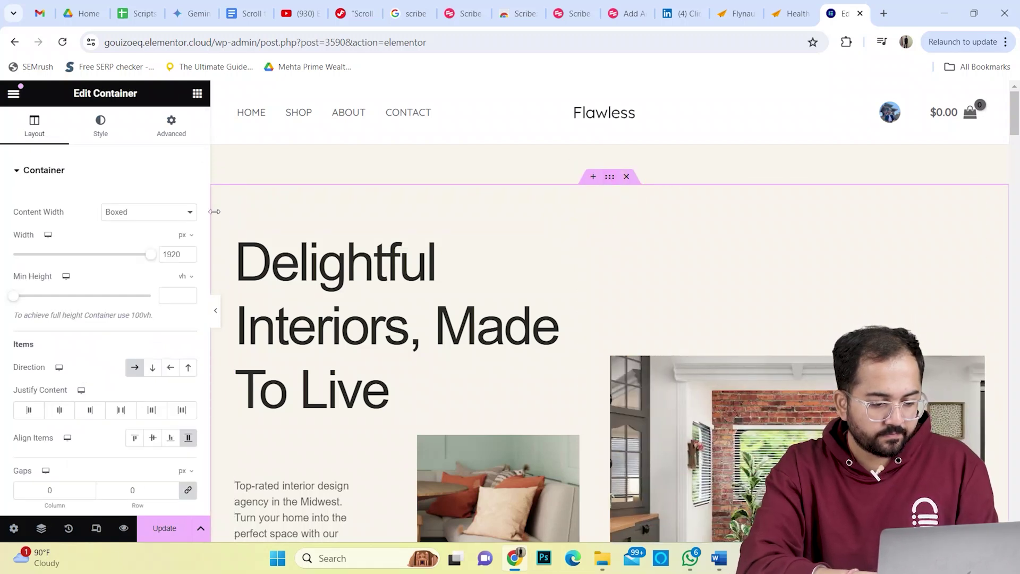
click(100, 125)
click(171, 125)
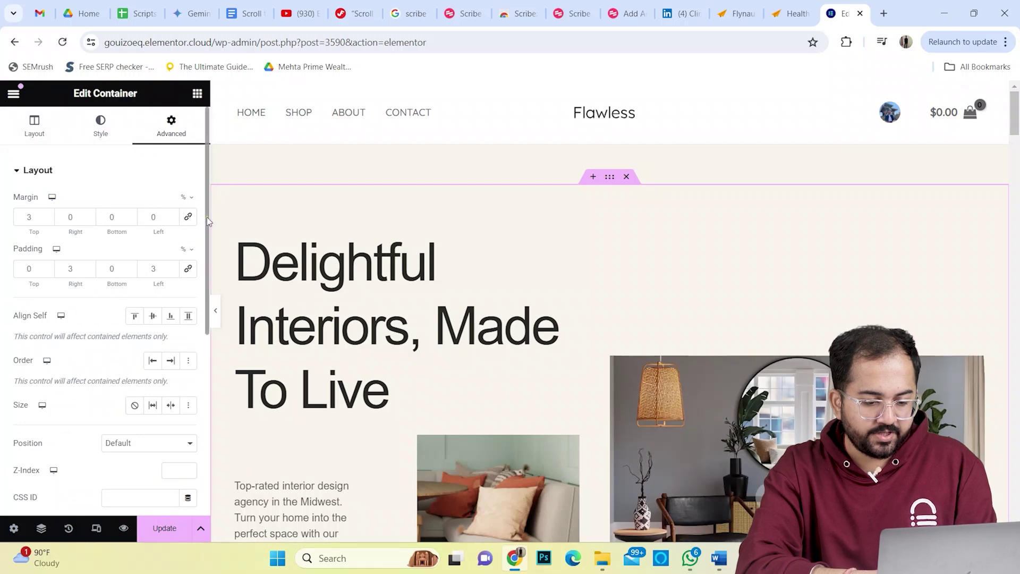
scroll(208, 221, down, 3)
click(124, 322)
text(header)
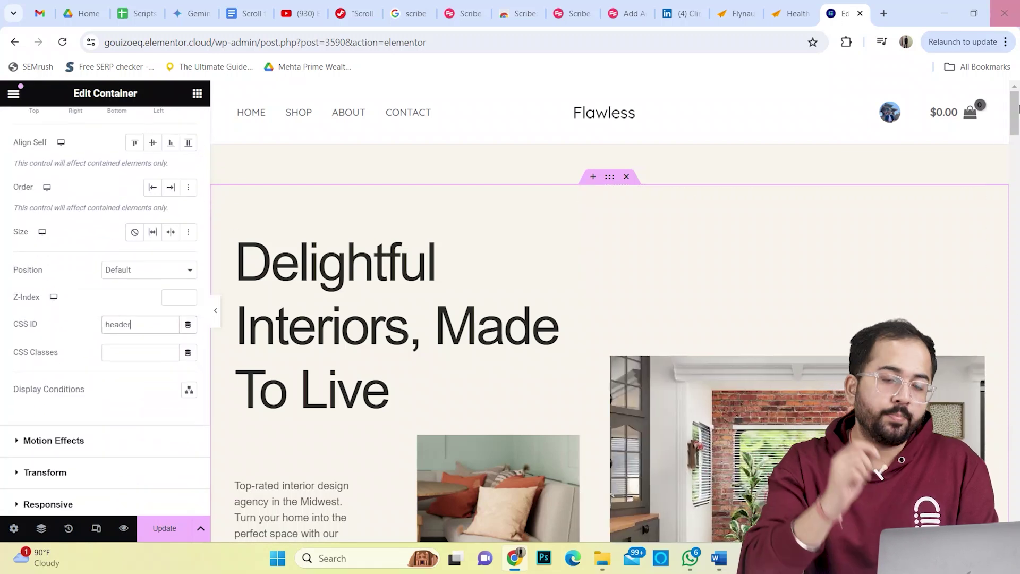
- Link the arrow icon to #header and test that it jumps to the page top
scroll(985, 508, down, 10)
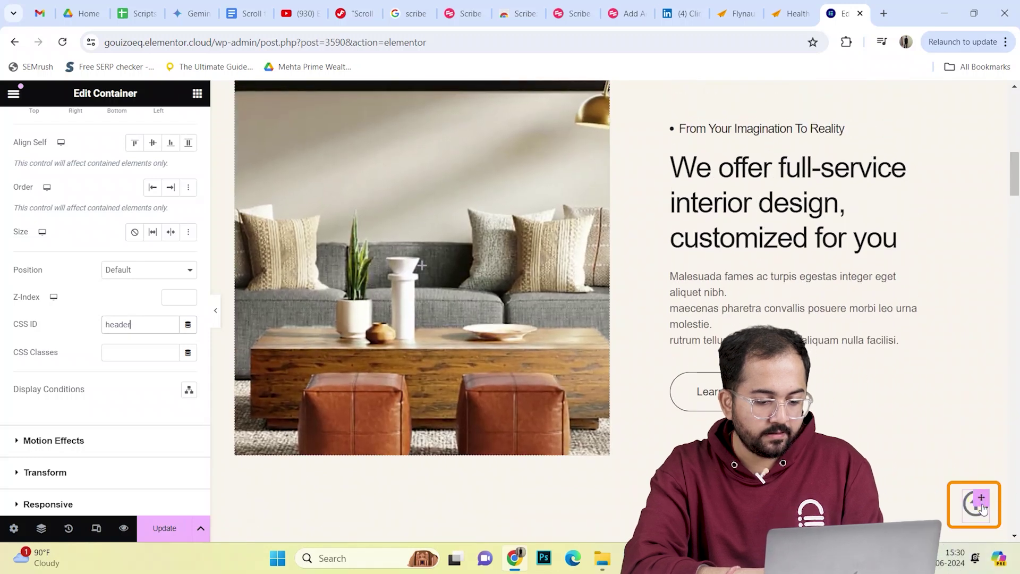
click(982, 507)
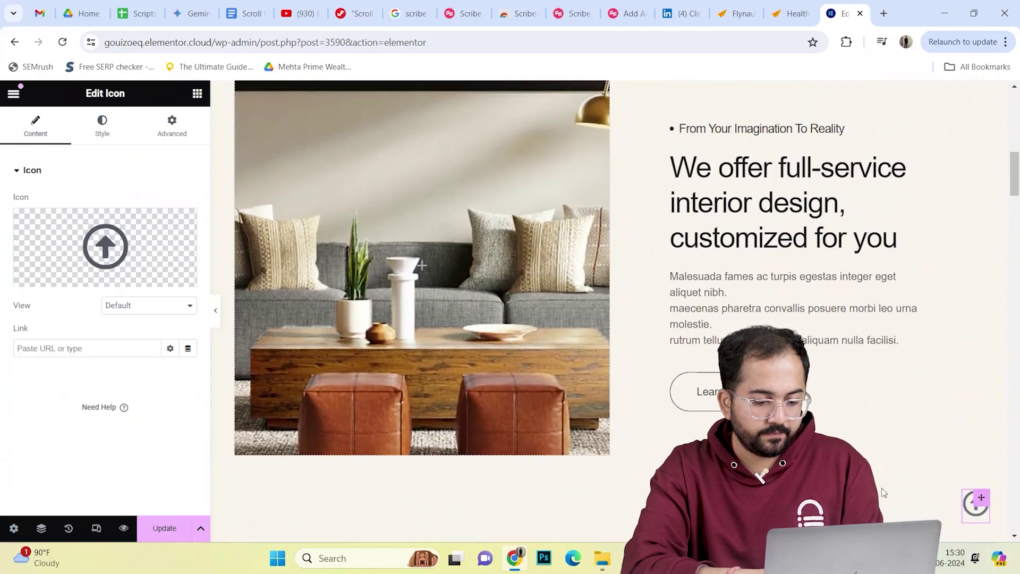
click(125, 349)
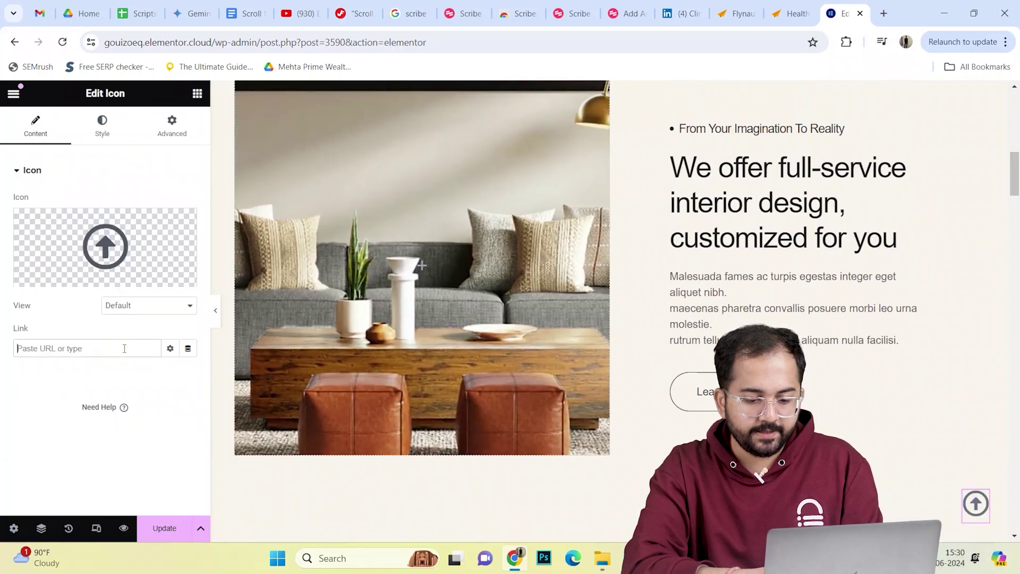
text(#header)
scroll(997, 495, down, 20)
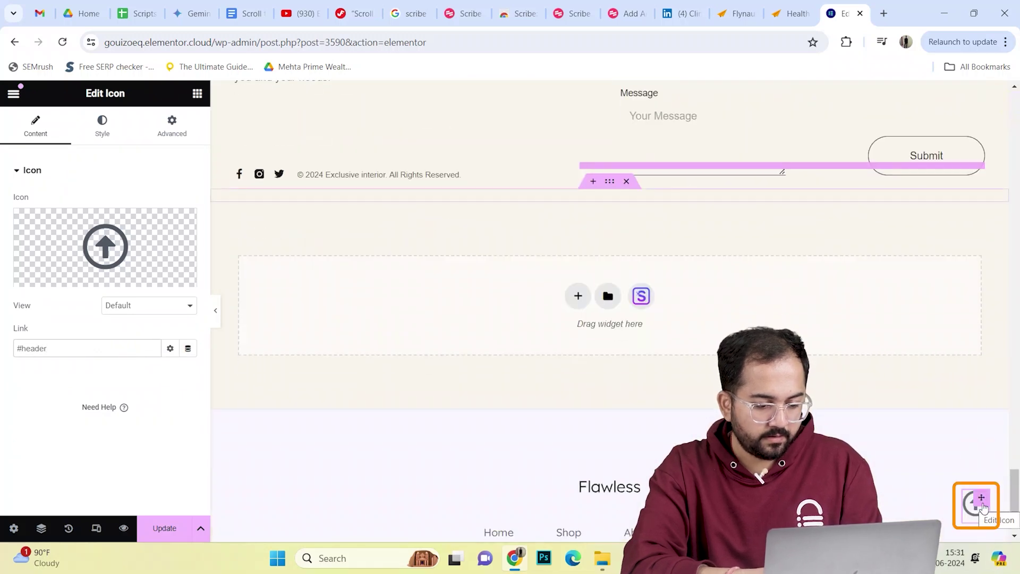
click(971, 510)
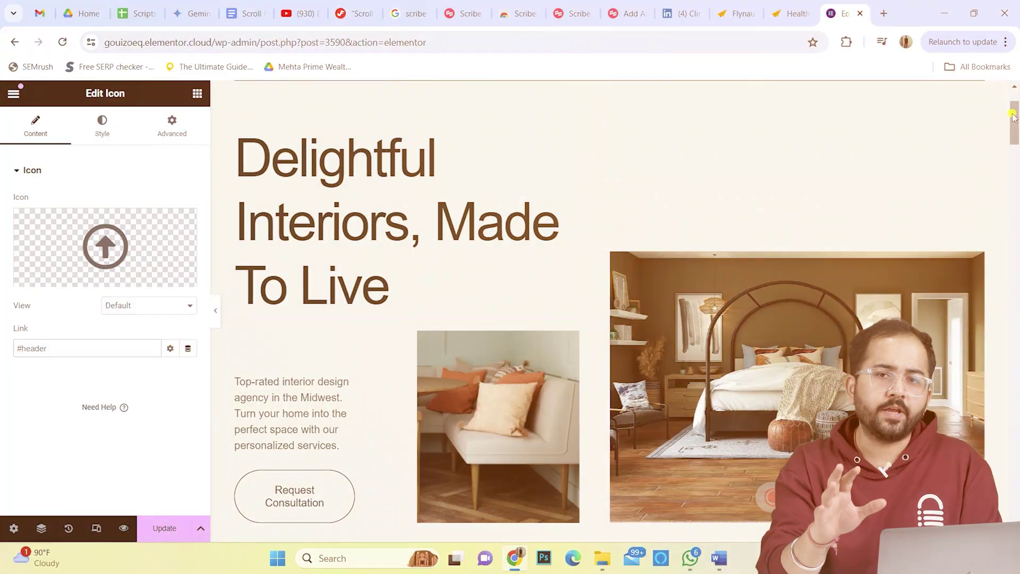
scroll(1015, 110, up, 2)
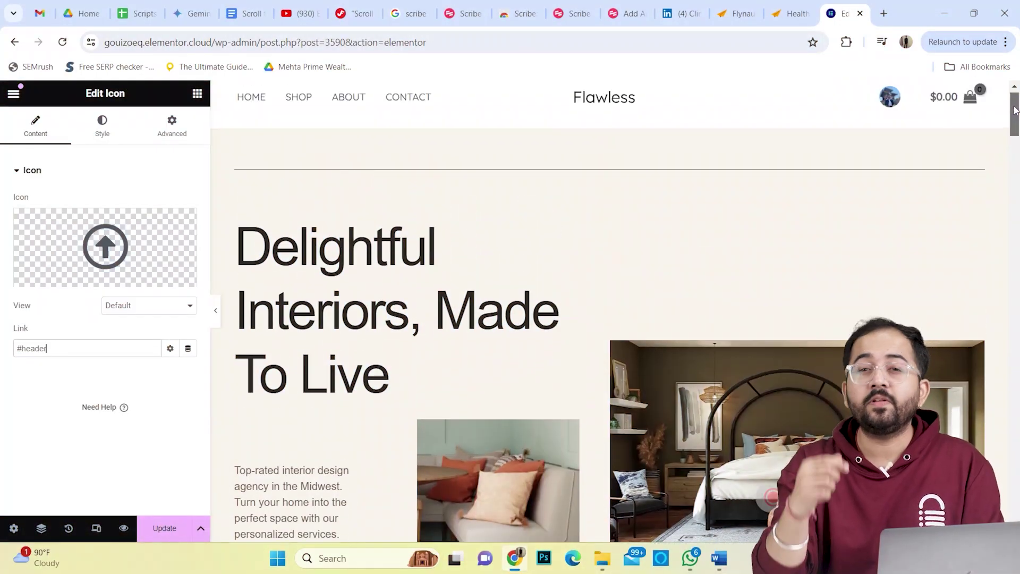
- Check the page at tablet and mobile widths, return to desktop, and add a top container
click(96, 528)
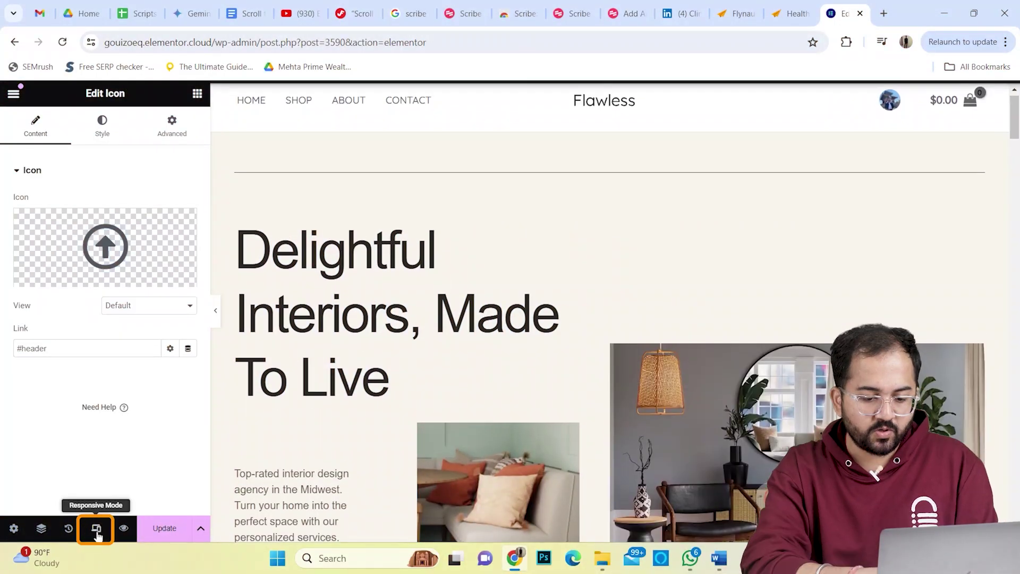
click(556, 93)
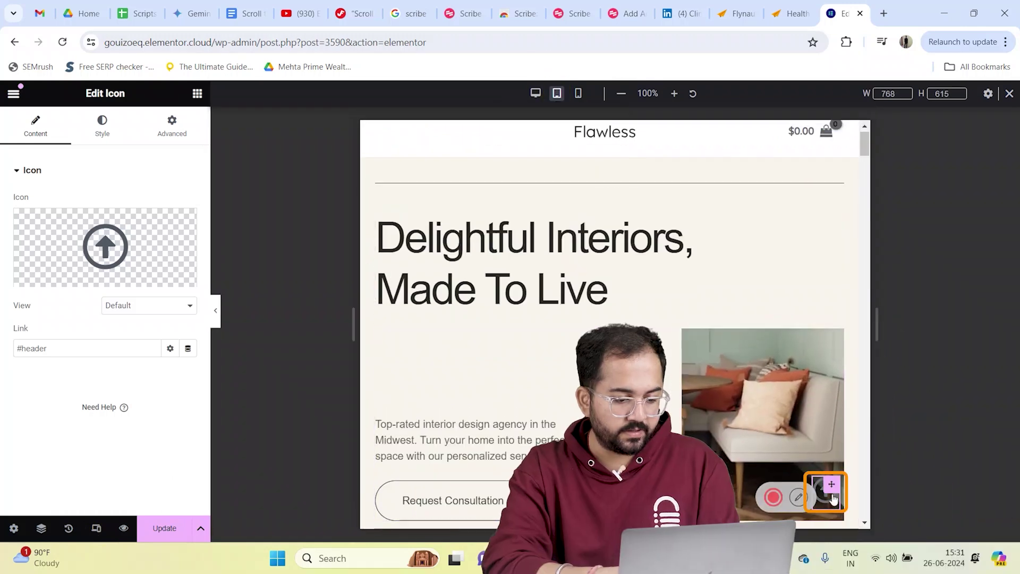
click(578, 93)
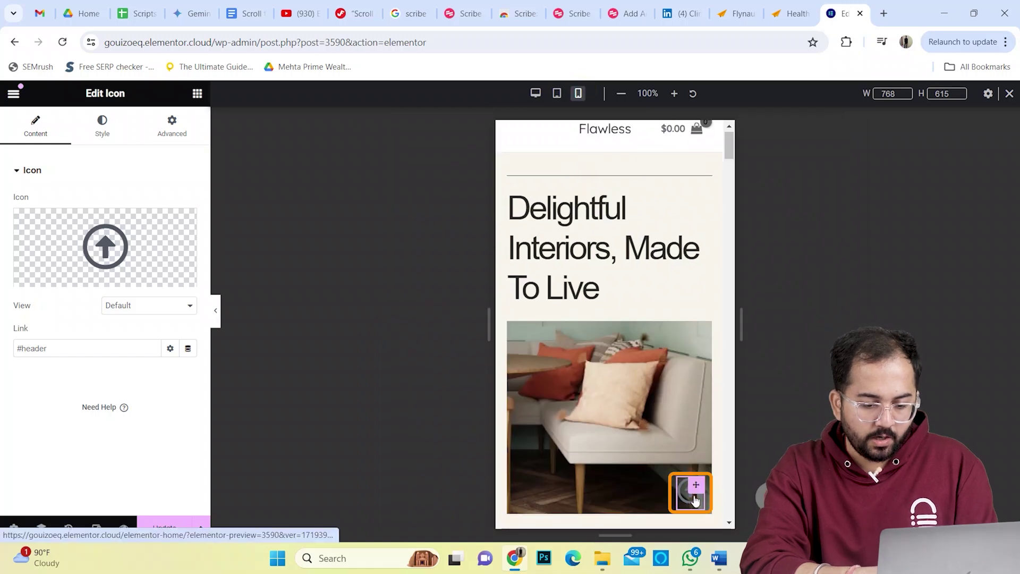
click(534, 93)
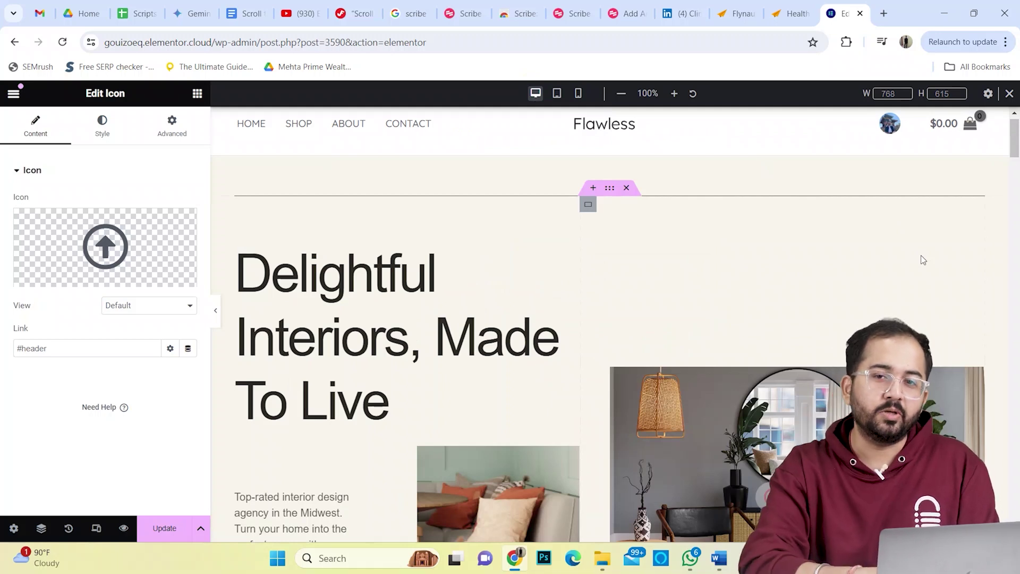
click(593, 188)
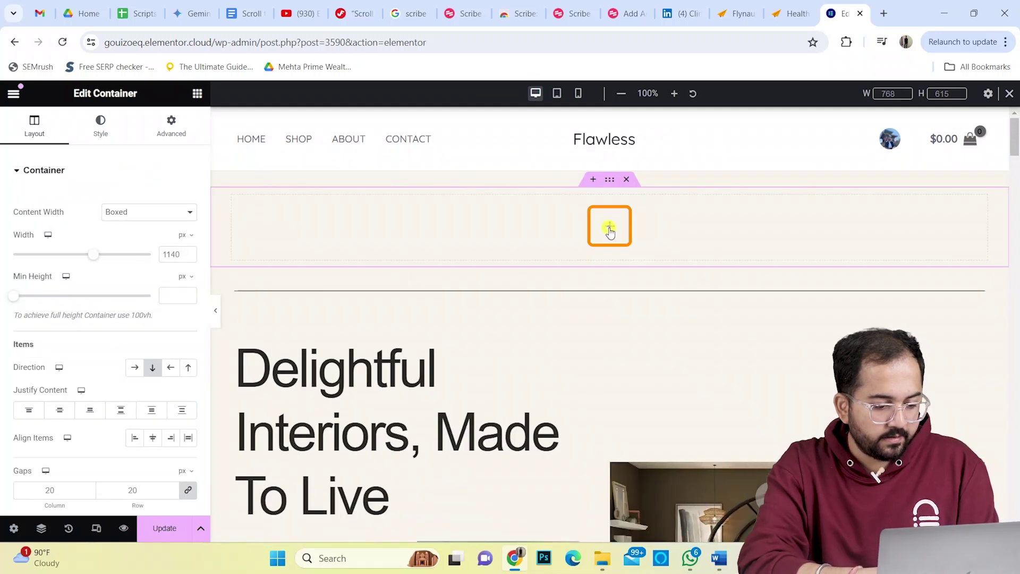
- Add an HTML widget to the top container holding the jQuery script with 300px scroll offset
click(609, 226)
text(html)
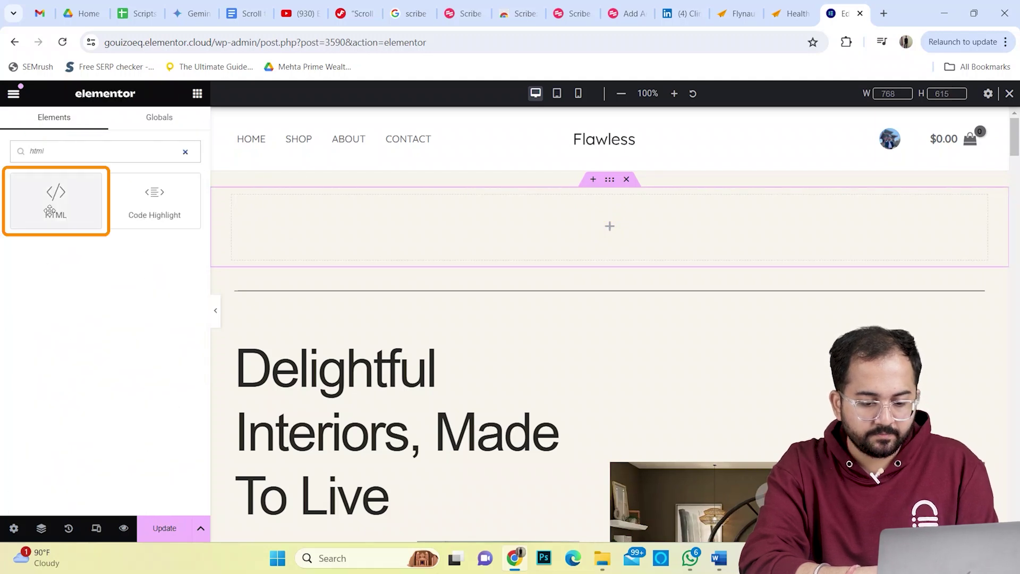
click(49, 200)
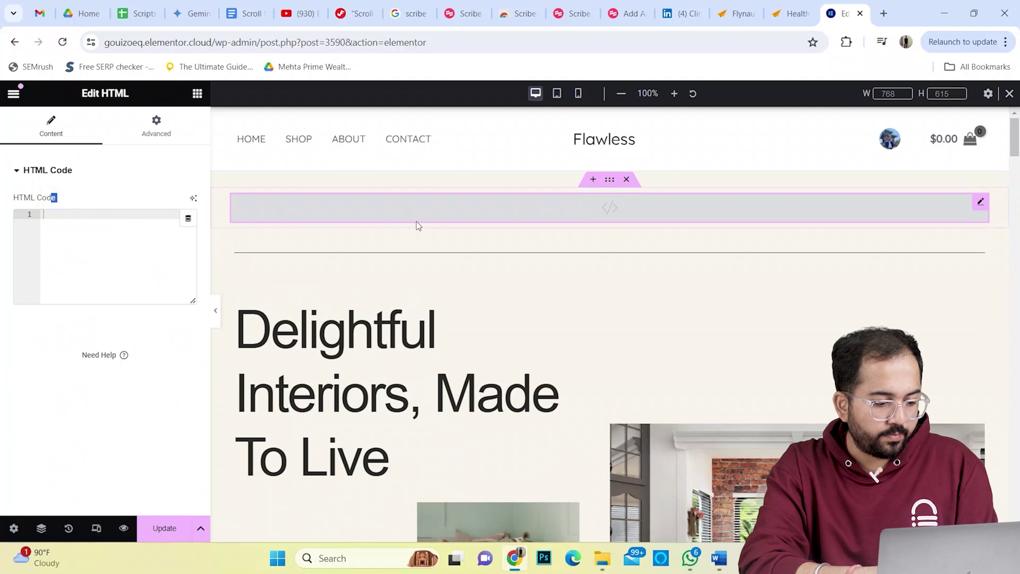
text(<script src="https://code.jquery.com/jquery-3.6.0.min.js"></script> <script> //You can replace offset value from here var offset = 300 $(window).on('load scroll', function(){      if( $(window).scrollTop() > offset ){         $('body').addClass('show')     }else{         $('body').removeClass('show')     } }) </script>)
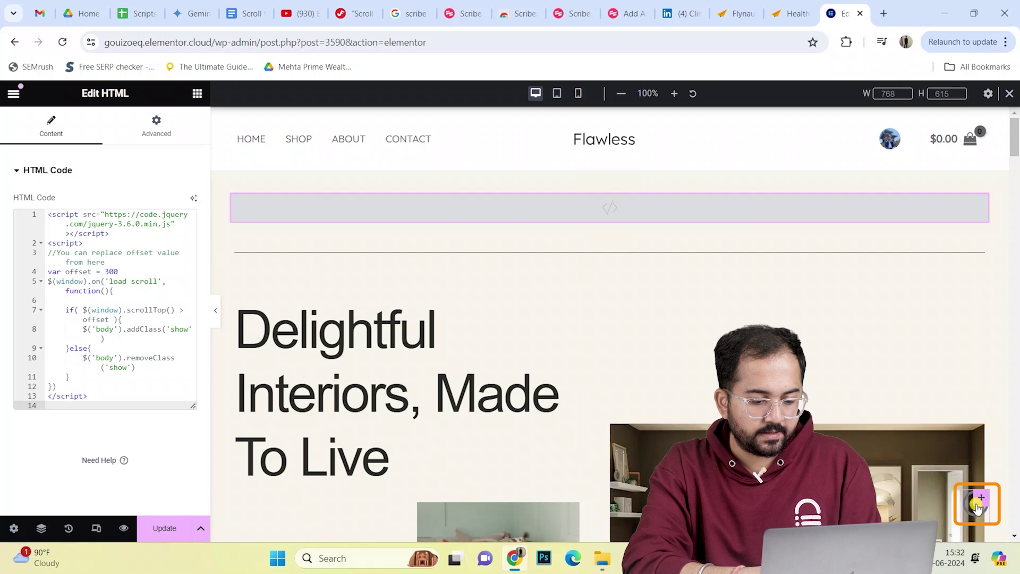
- Add Custom CSS to the arrow icon so it starts at opacity 0
click(977, 504)
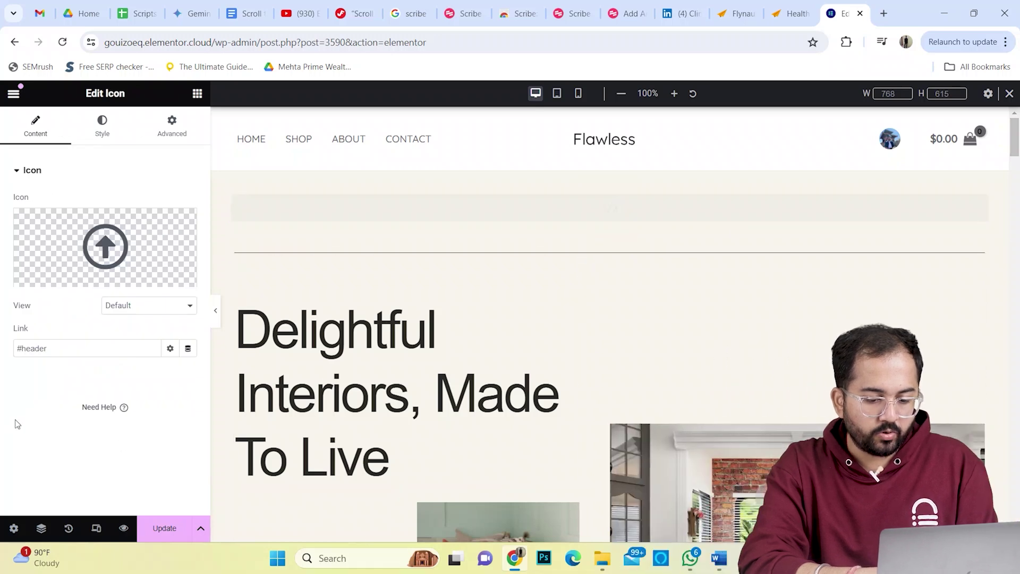
click(171, 134)
scroll(46, 447, down, 15)
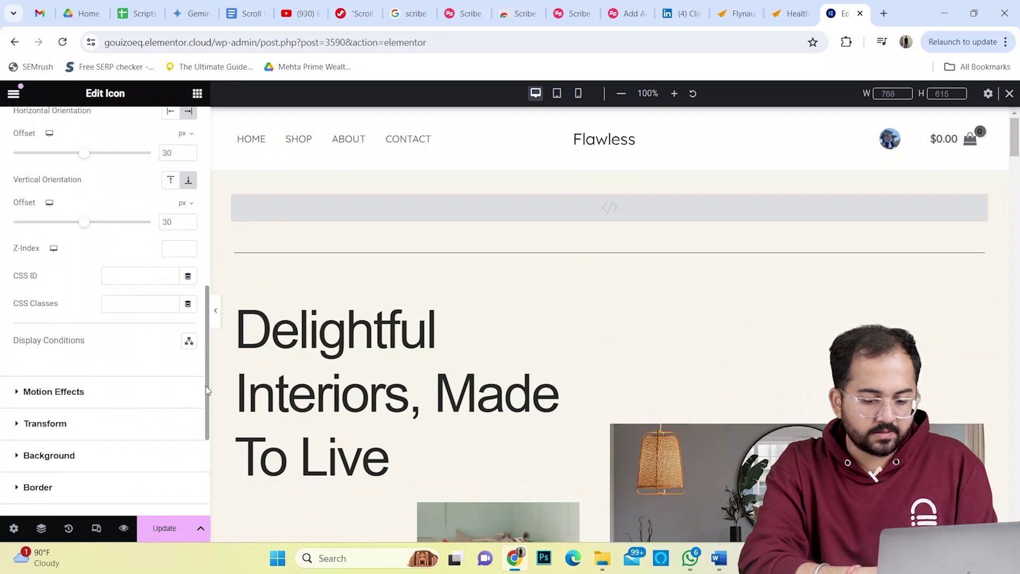
click(47, 448)
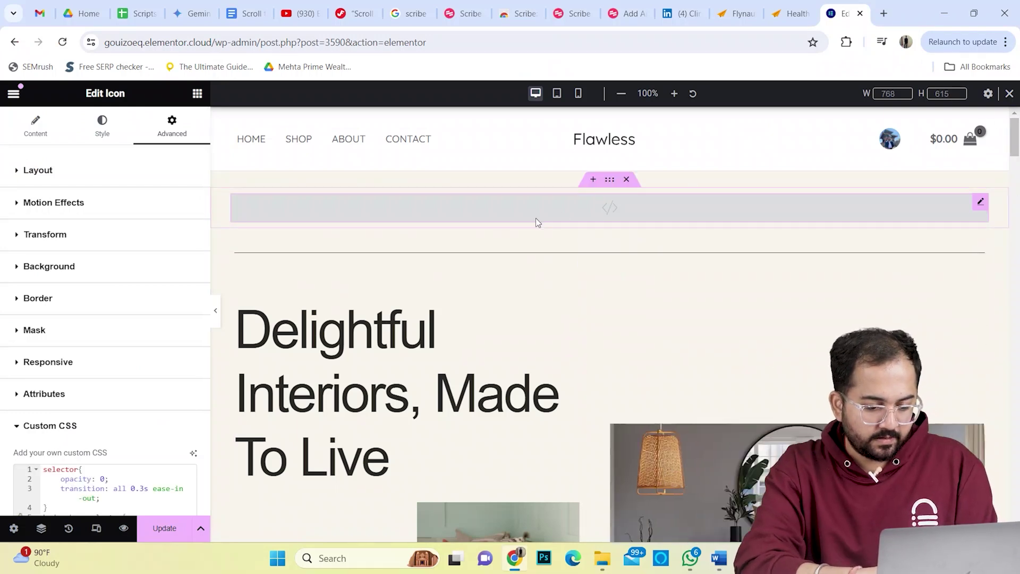
click(124, 528)
- On the live preview, confirm the arrow appears when scrolled and returns to the top hero, retesting from the footer
click(783, 10)
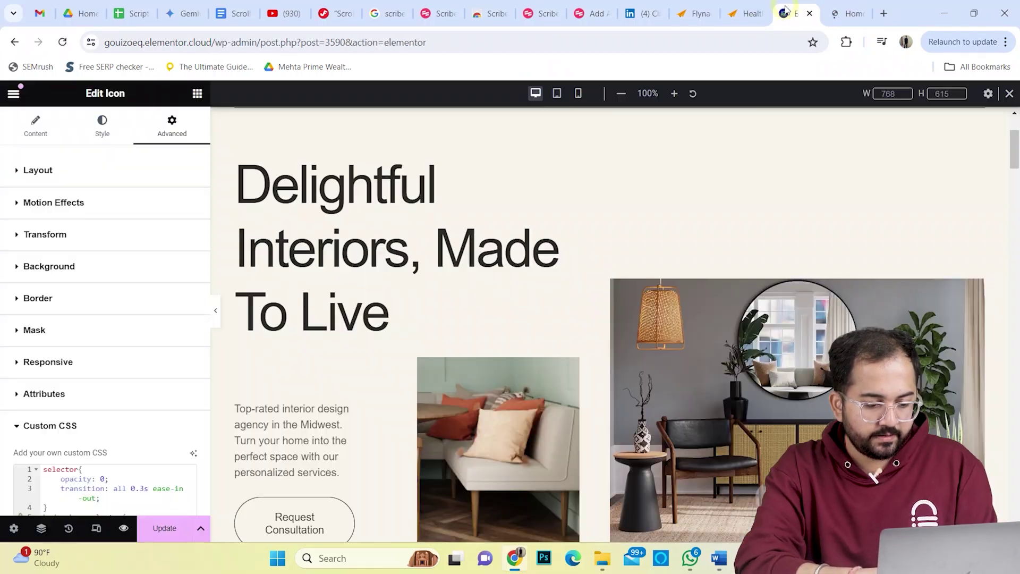
click(847, 12)
scroll(1015, 372, down, 20)
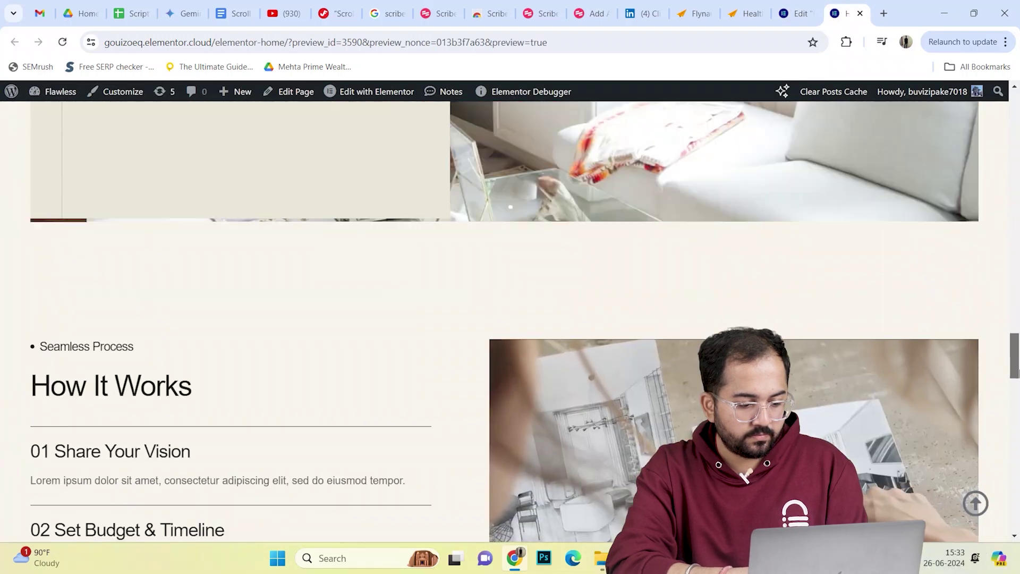
scroll(1015, 372, down, 15)
click(975, 505)
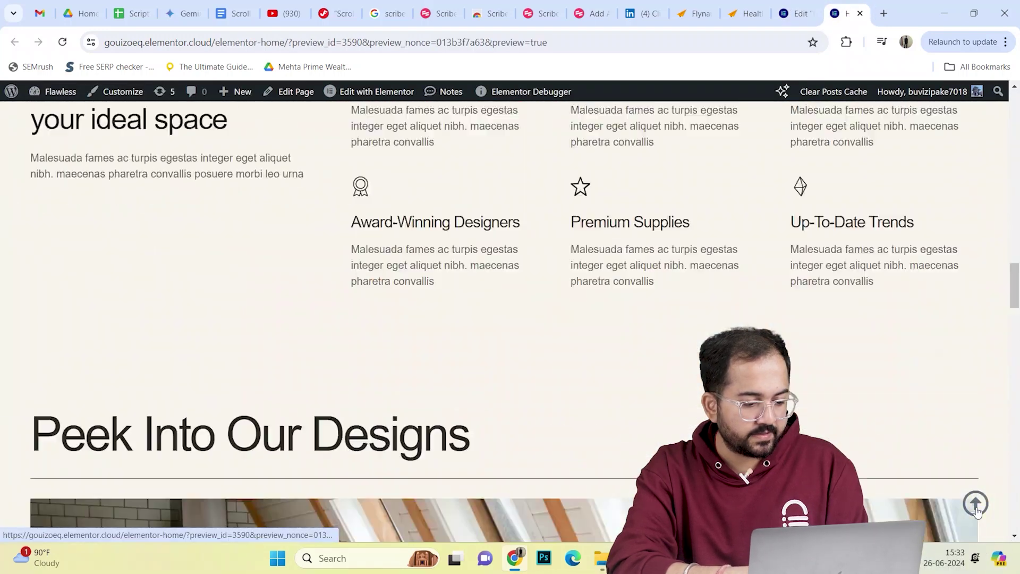
drag(1017, 132, 1017, 521)
click(975, 505)
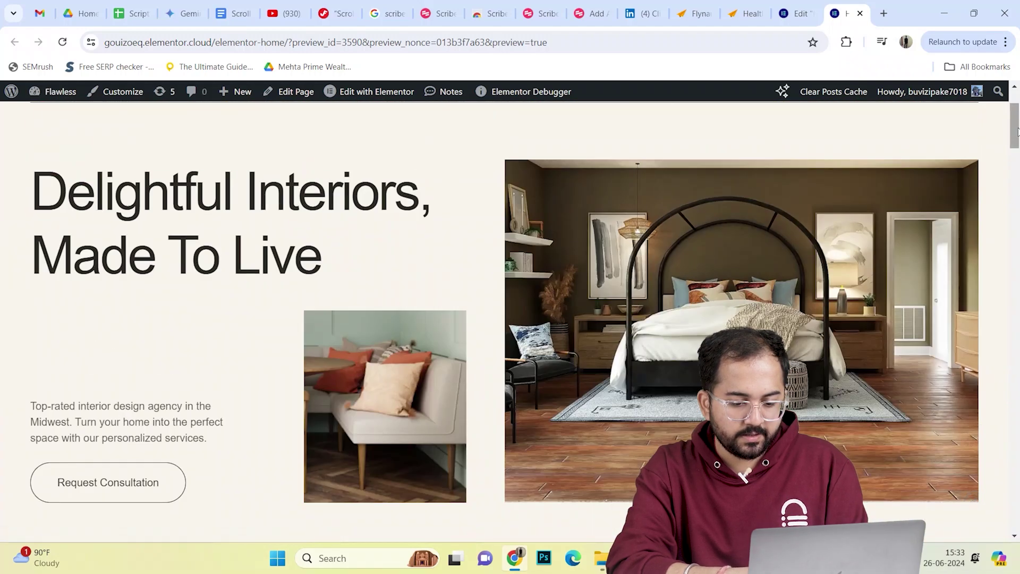